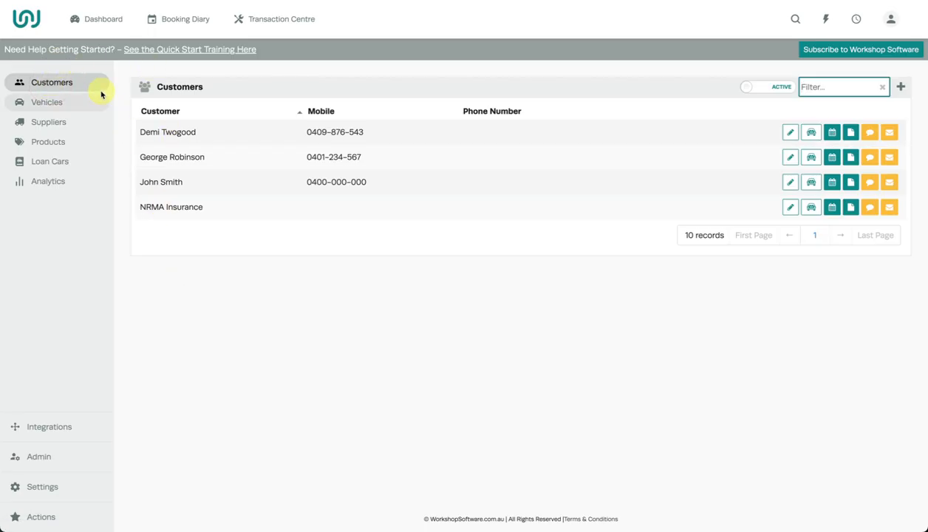
- Open the first listed customer's record and review the contact details, vehicles, invoices, payments, quotes, bookings and inspections sections
click(214, 133)
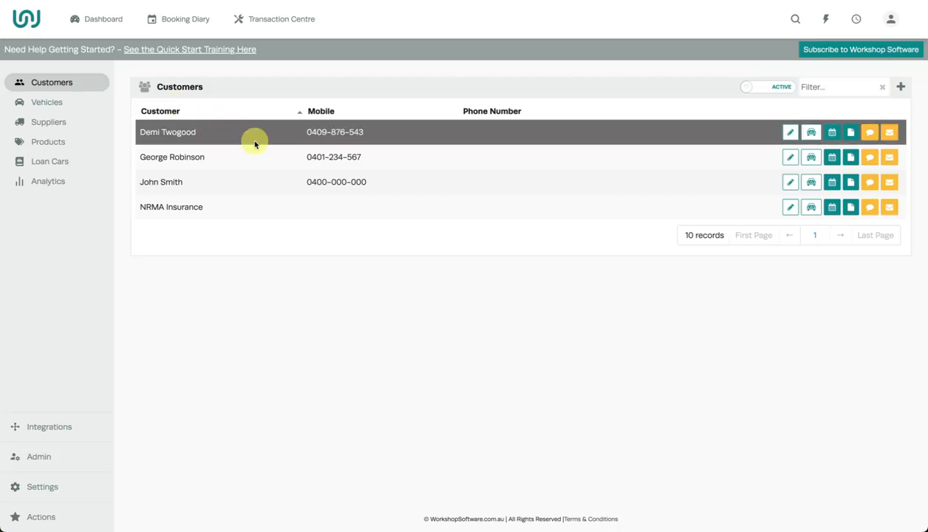
scroll(264, 122, down, 5)
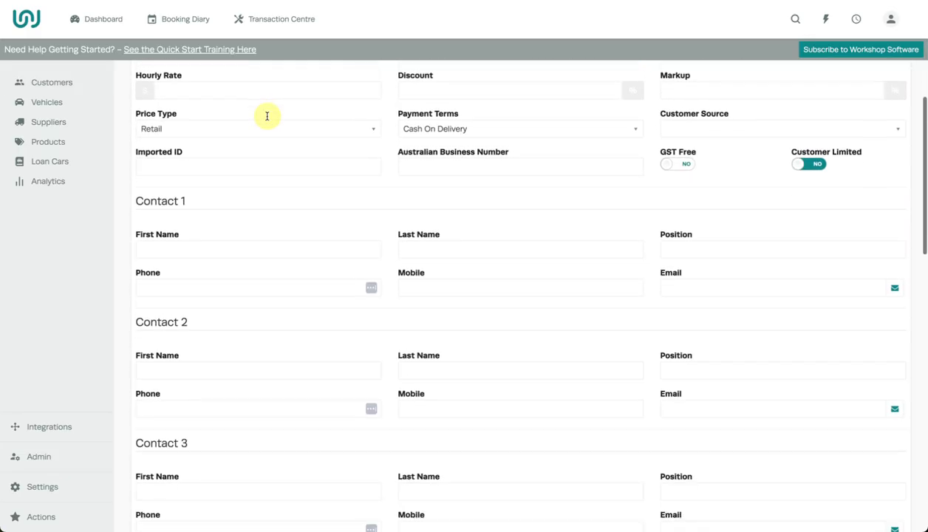
scroll(267, 116, down, 8)
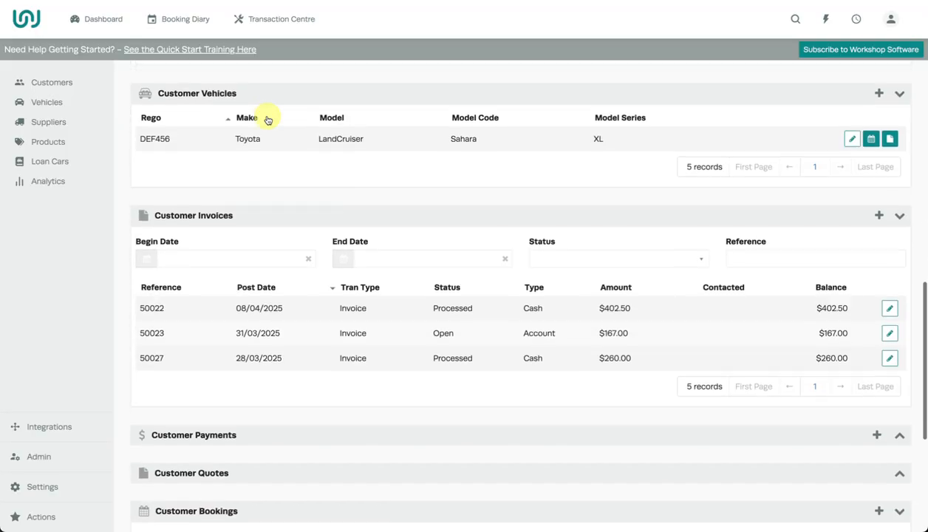
scroll(267, 118, down, 3)
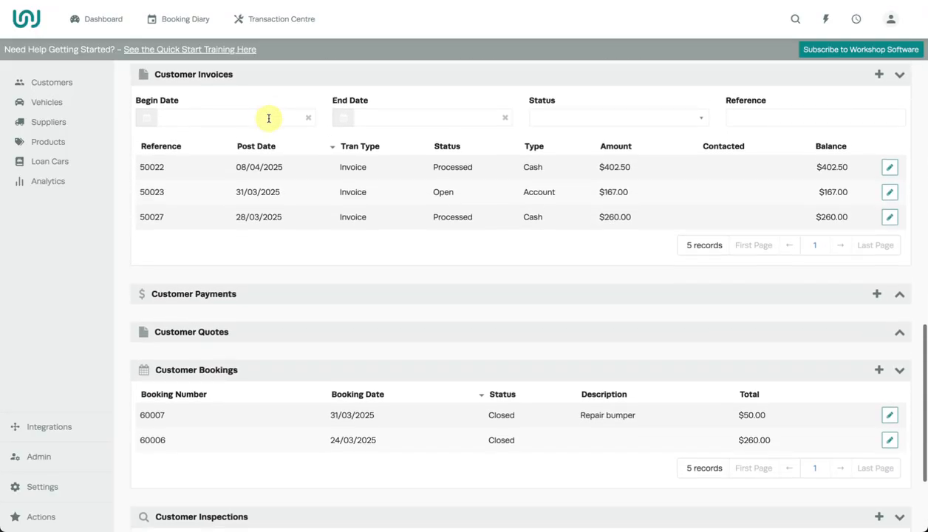
scroll(268, 118, down, 2)
scroll(268, 118, up, 10)
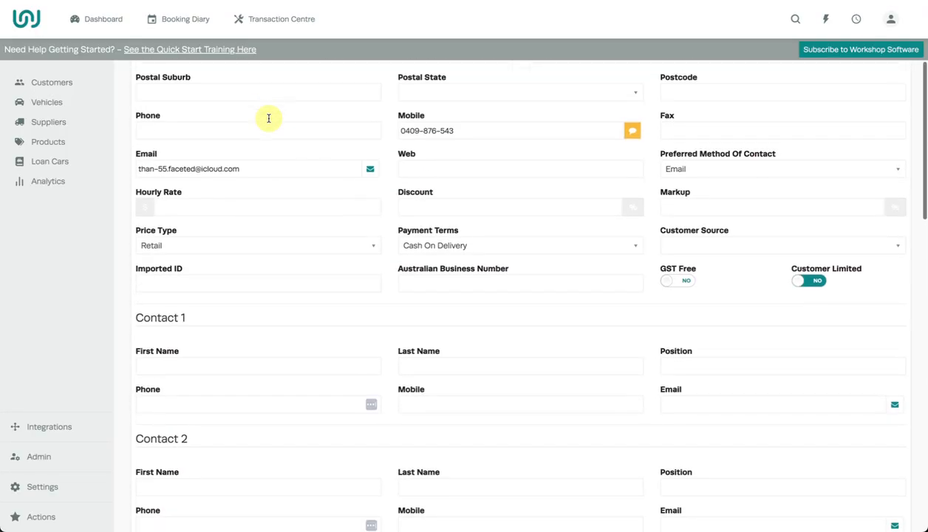
scroll(268, 119, up, 3)
- Go back to the customer list and open a blank form for a new customer
click(88, 83)
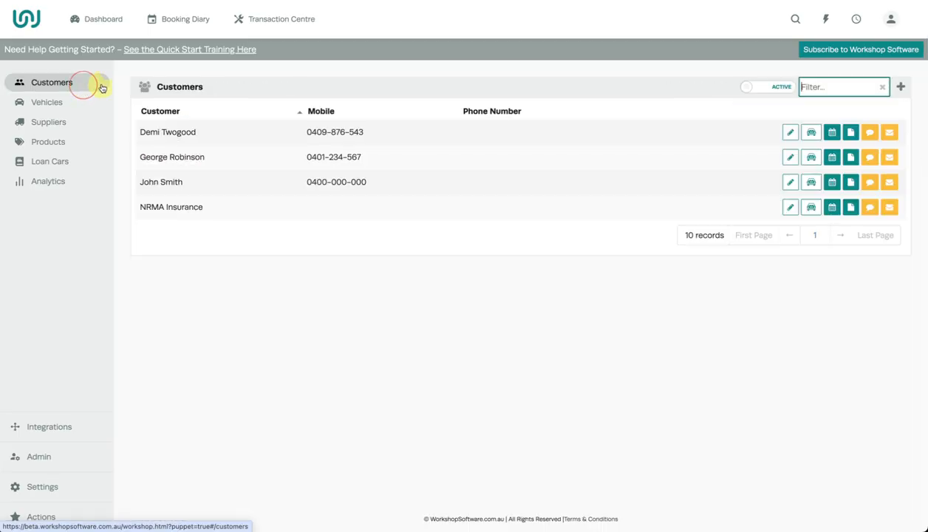
click(900, 88)
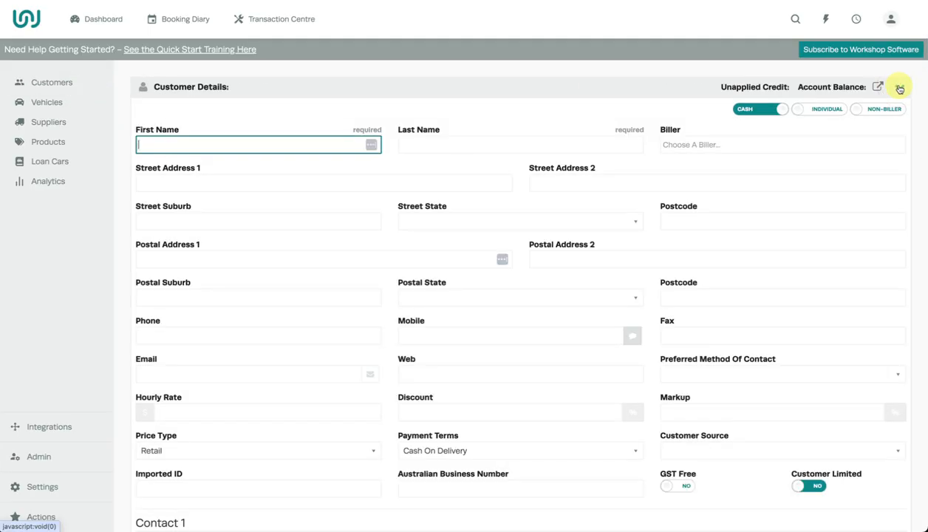
- Leave the blank customer form and view the Suppliers, Products and Vehicles lists
click(74, 127)
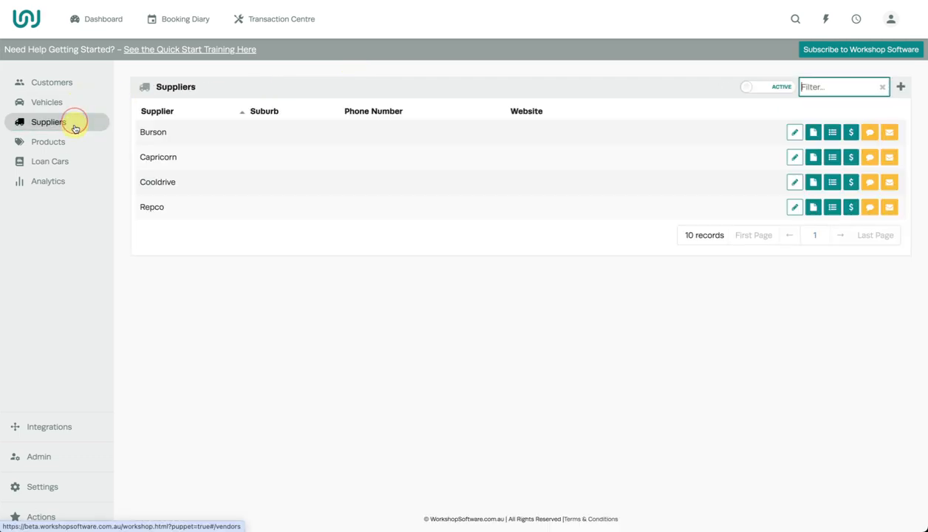
click(73, 142)
click(78, 103)
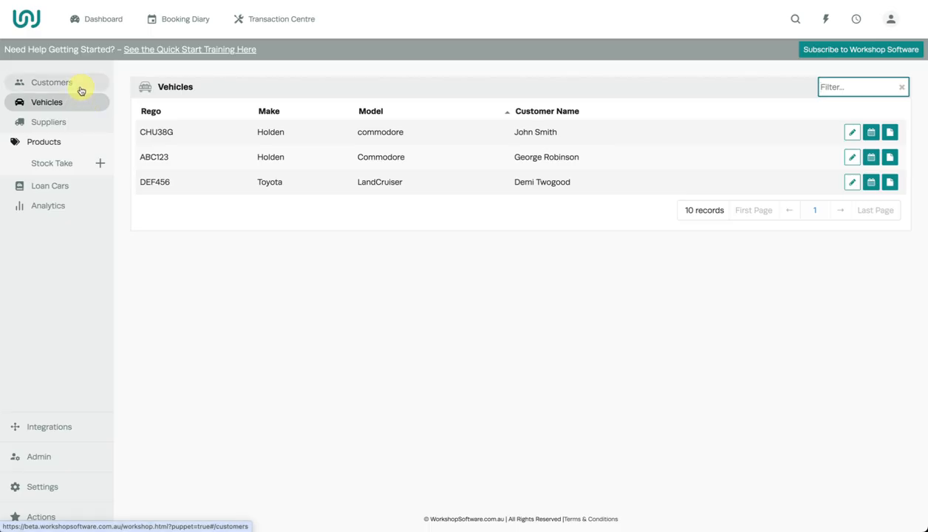
- Reopen the first listed customer's record and look over the linked vehicles and invoices
click(79, 89)
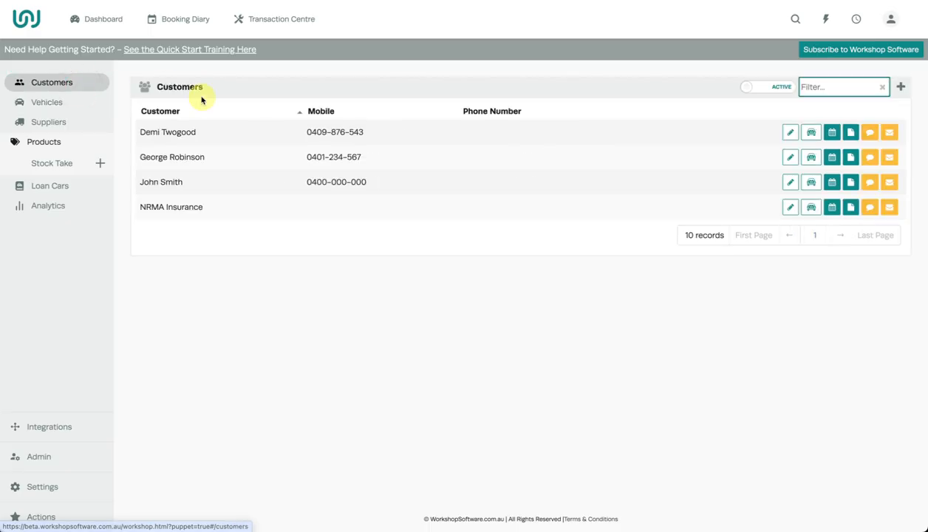
click(279, 135)
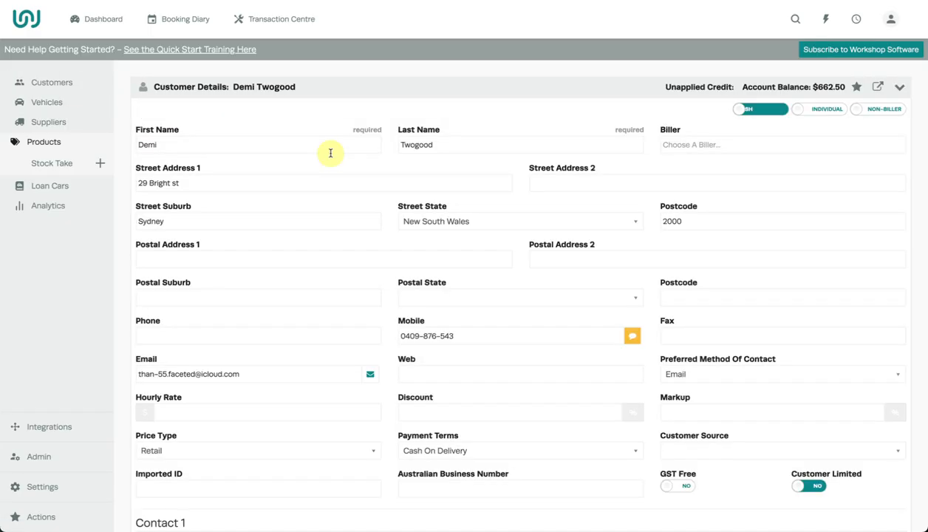
scroll(330, 153, down, 2)
scroll(330, 153, down, 10)
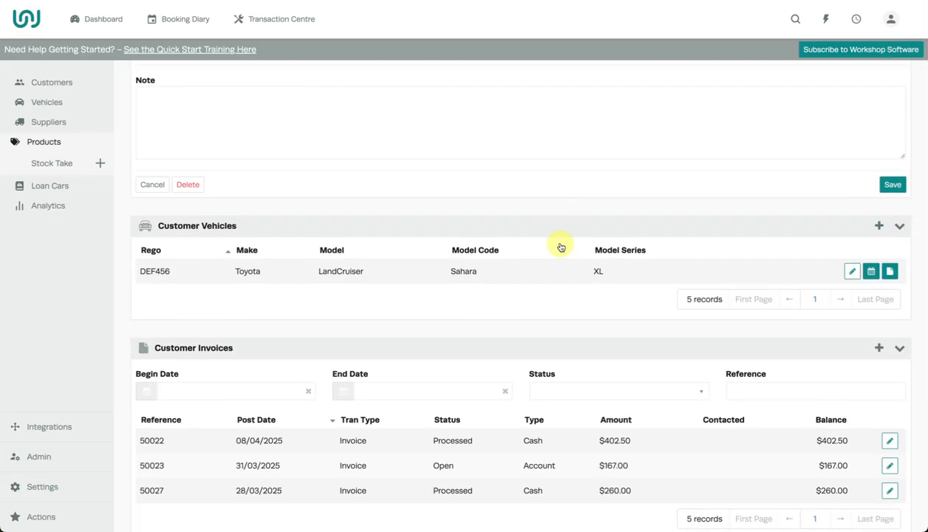
scroll(560, 246, up, 12)
- Start a new customer booking and open its entry forms for a new customer and a new vehicle
click(826, 19)
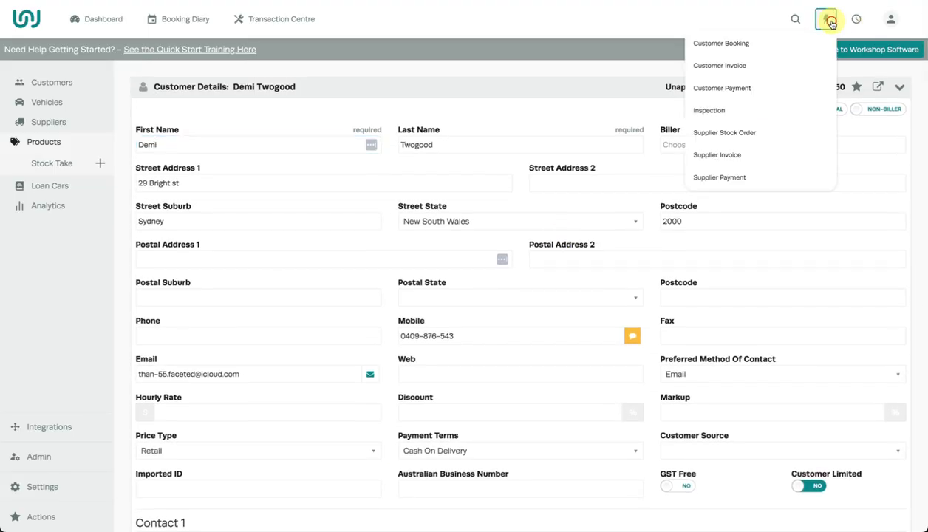
click(760, 51)
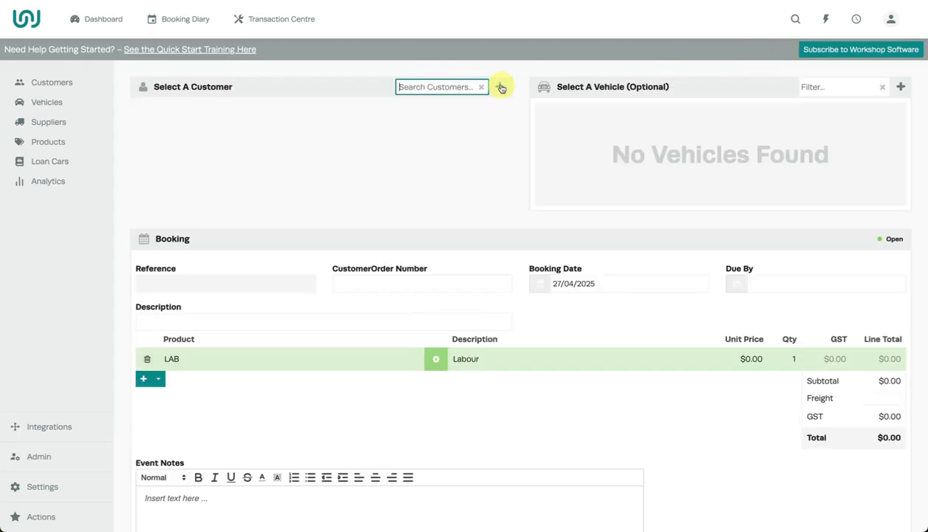
click(500, 87)
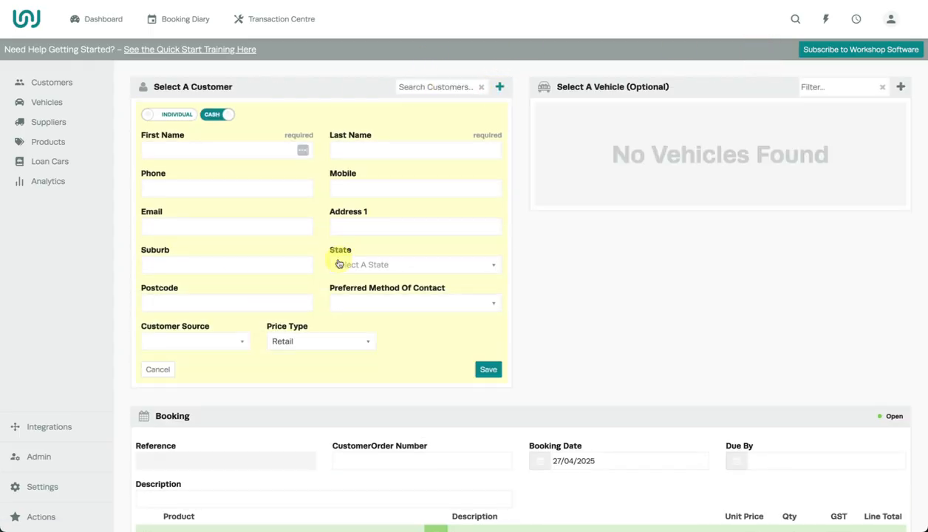
click(901, 89)
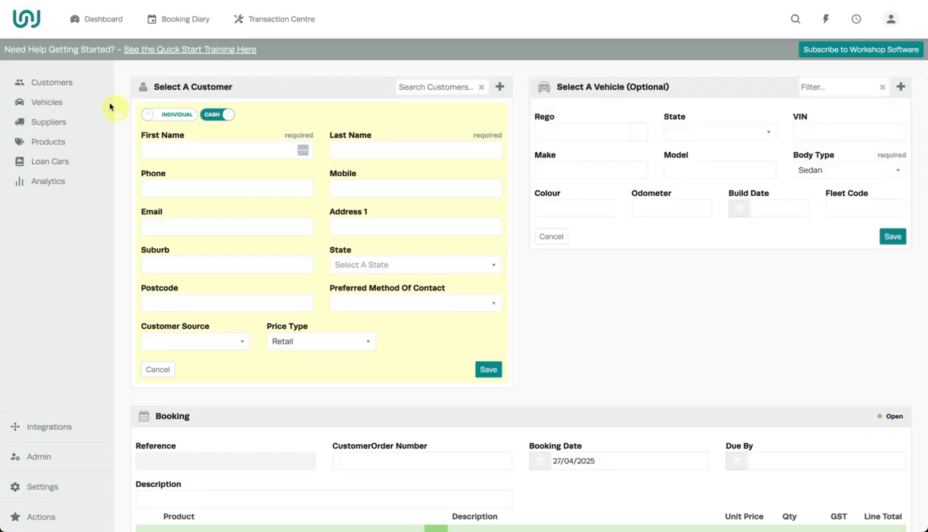
- Open the first listed customer's record and switch the customer type from Cash to Account
click(72, 83)
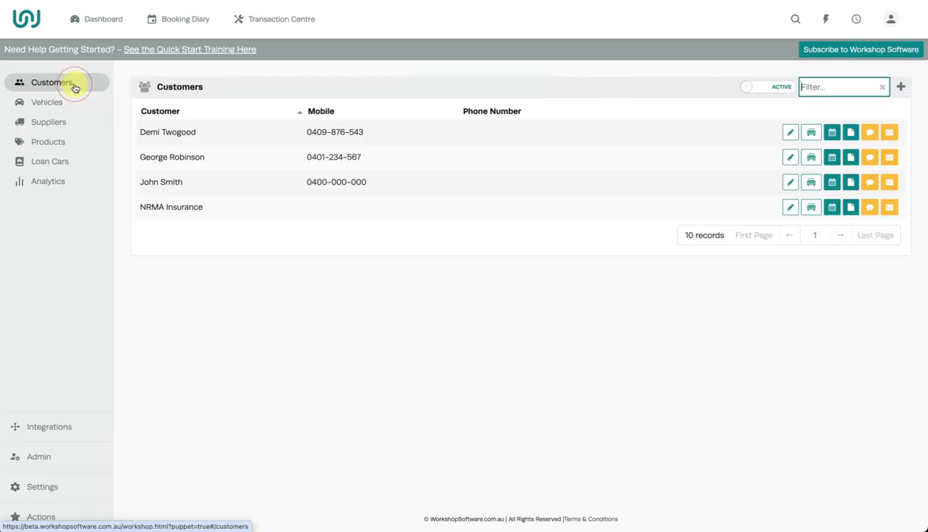
click(186, 133)
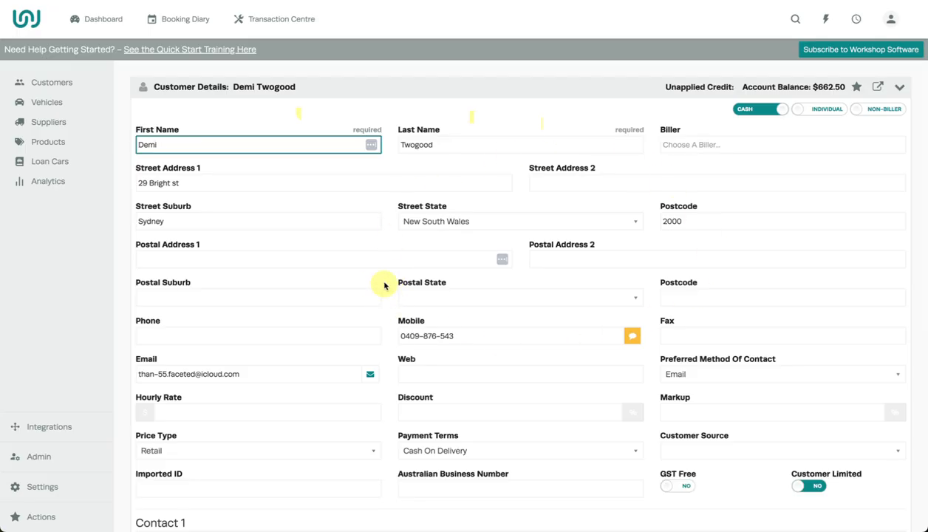
click(767, 111)
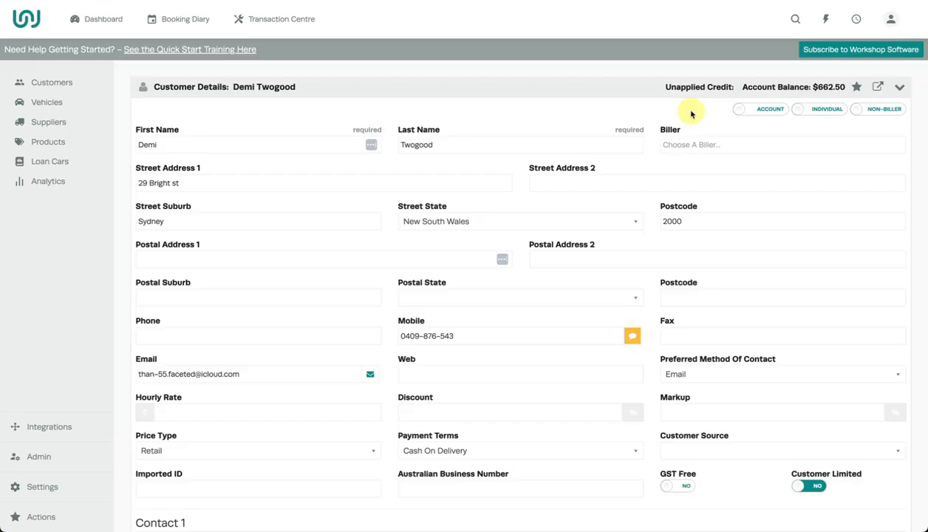
- Examine the Hourly Rate, Discount and Markup fields in the customer's details
scroll(691, 113, down, 3)
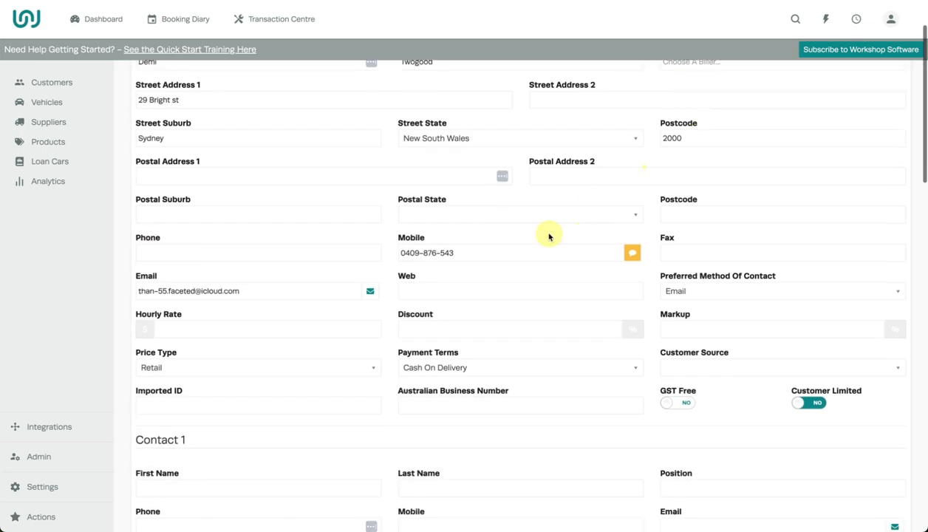
scroll(548, 237, down, 1)
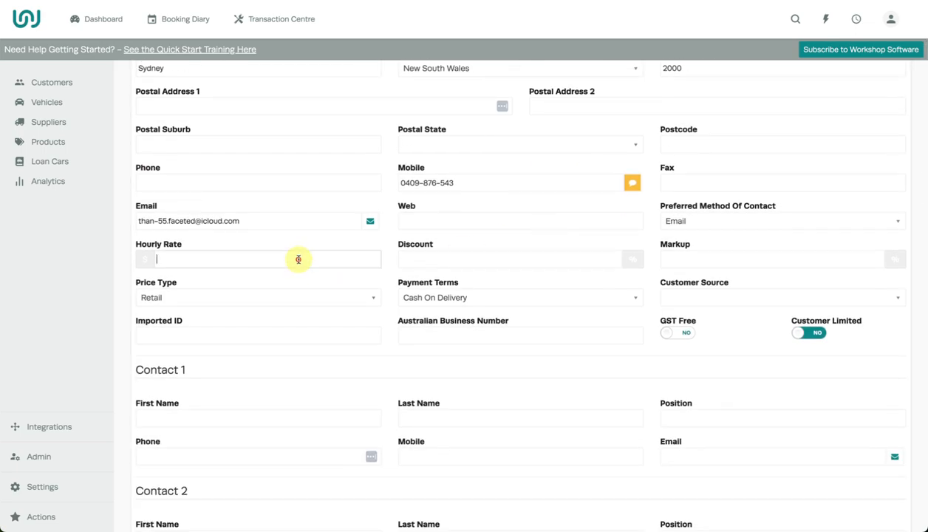
click(297, 259)
click(483, 260)
click(664, 259)
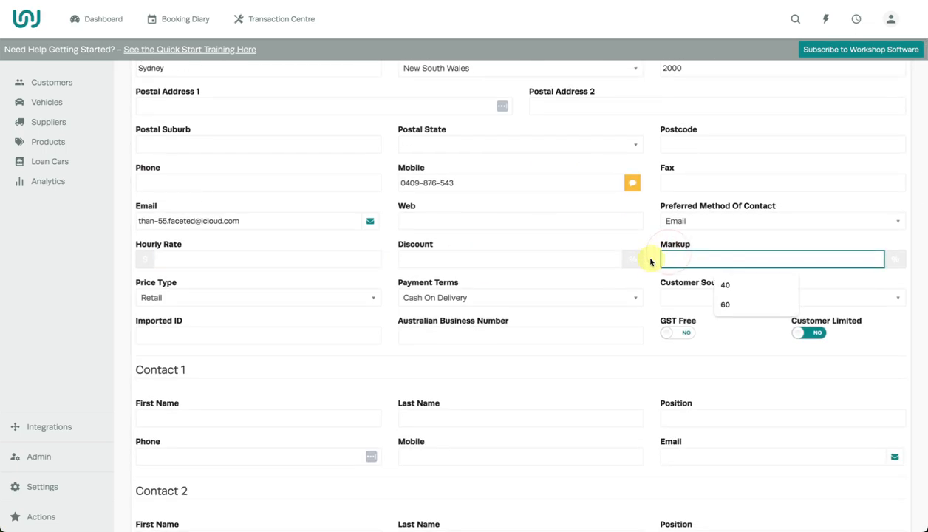
click(309, 260)
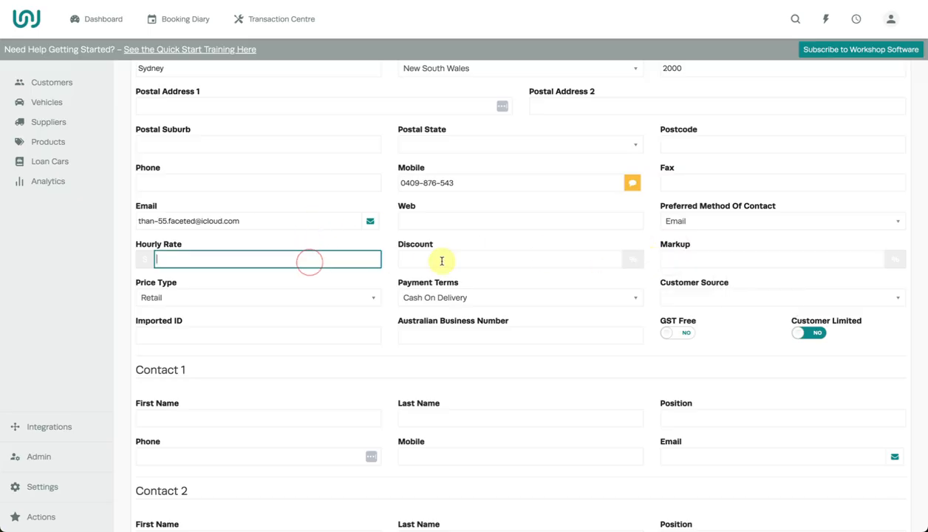
click(440, 260)
click(664, 258)
click(649, 260)
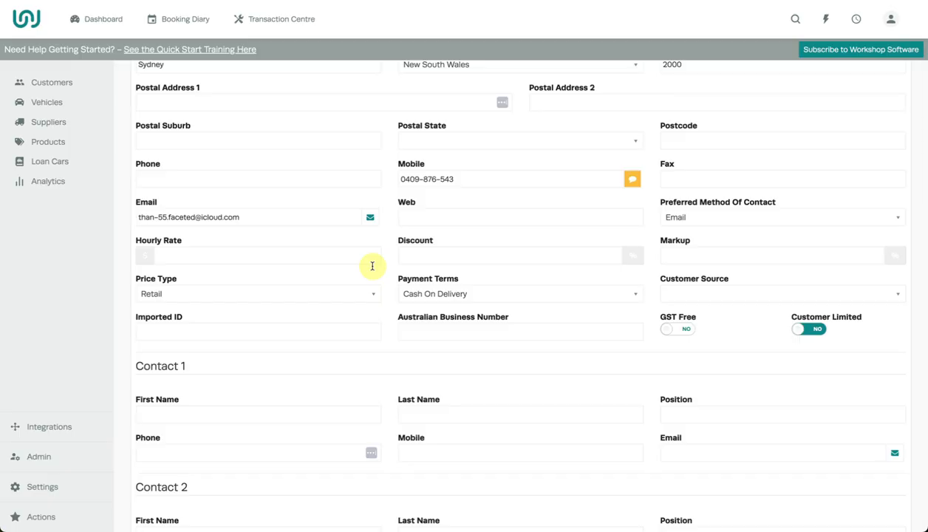
- Leave the customer record for the Vehicles list, discarding the unsaved changes
scroll(373, 268, up, 1)
scroll(372, 268, up, 5)
click(71, 101)
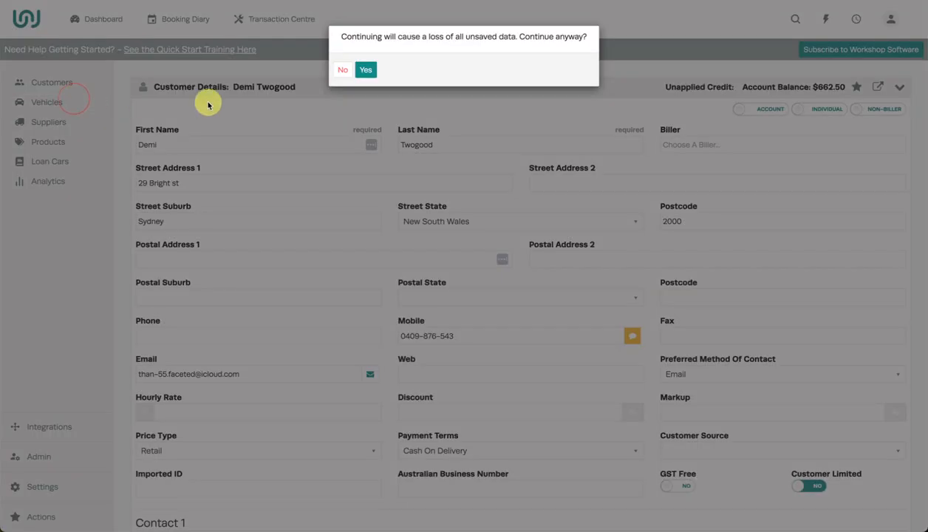
click(367, 70)
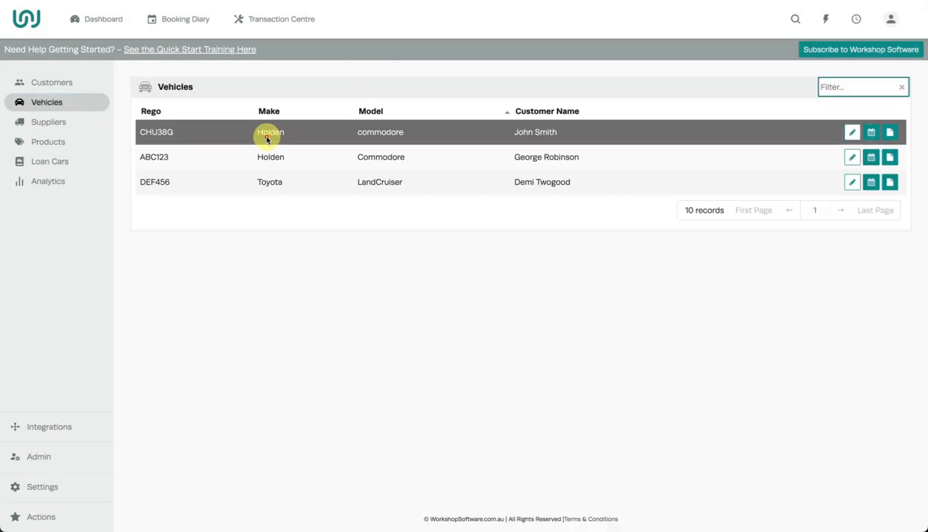
- Open the first listed Holden commodore's record and check its VIN field
click(267, 139)
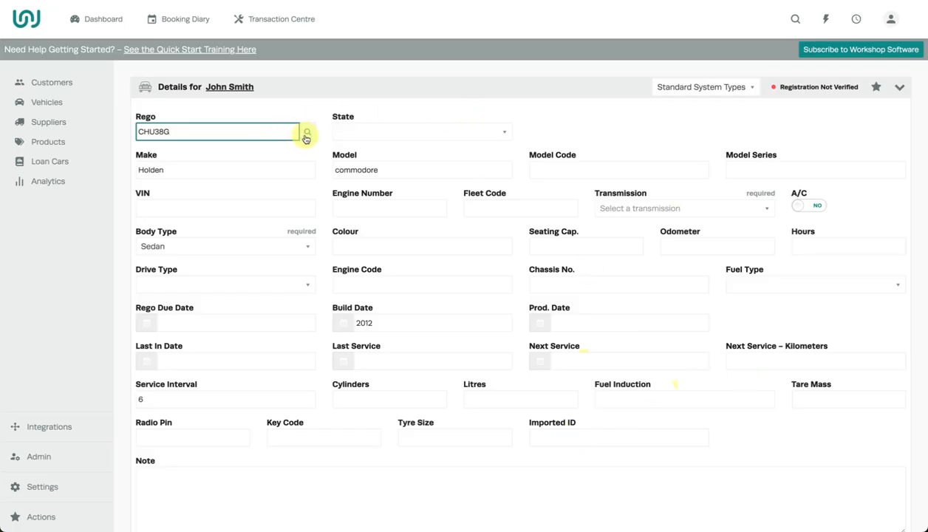
click(202, 207)
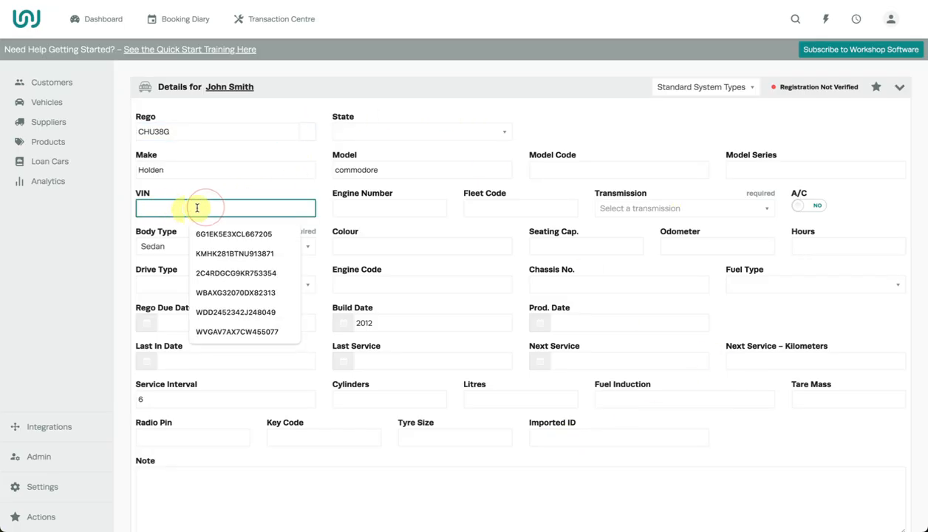
click(311, 109)
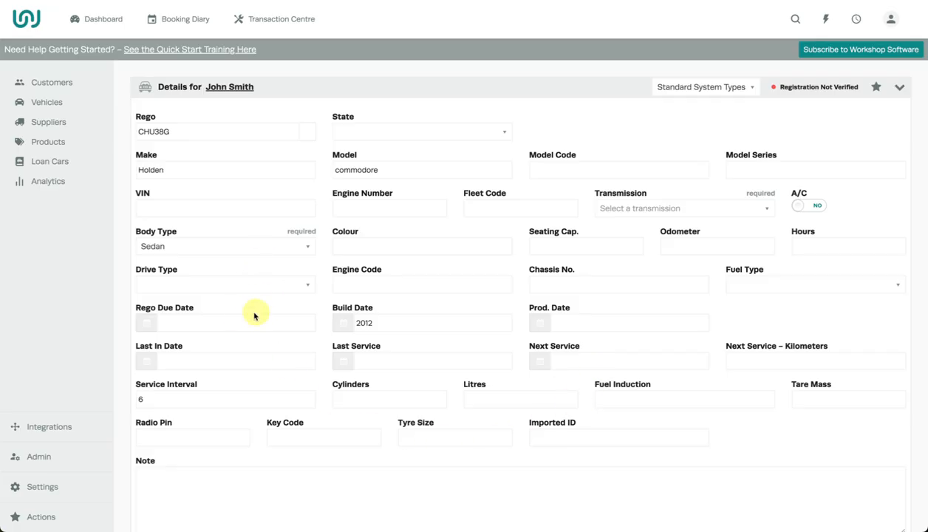
- Check the Rego Due Date, Last Service and Next Service date fields in the vehicle's details
click(228, 322)
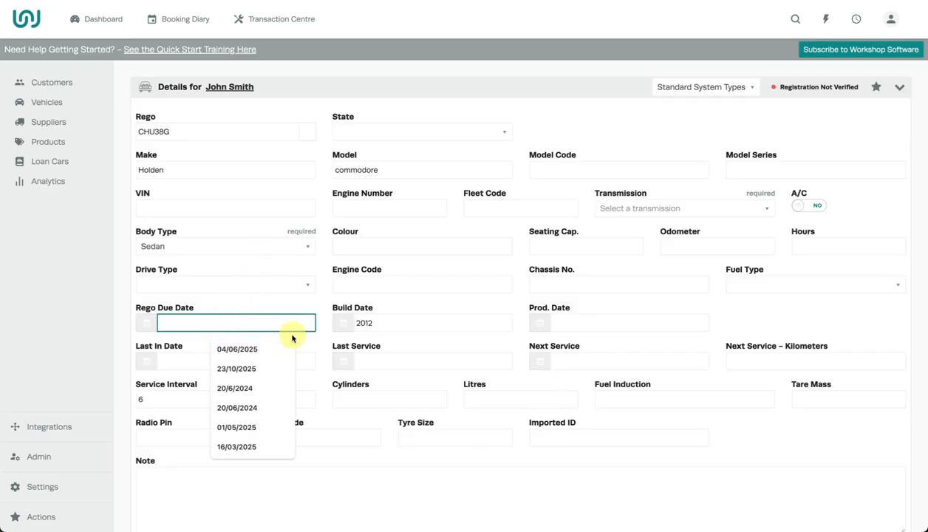
click(436, 361)
click(602, 359)
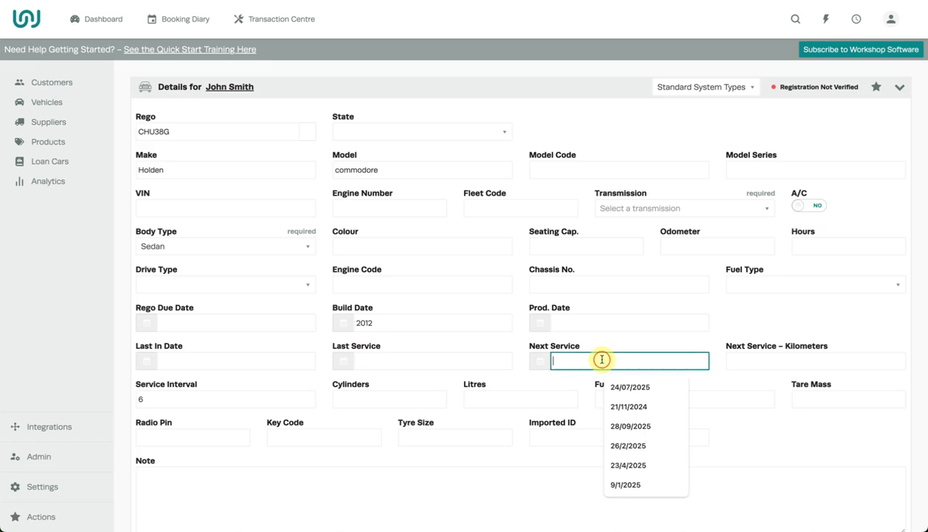
click(507, 383)
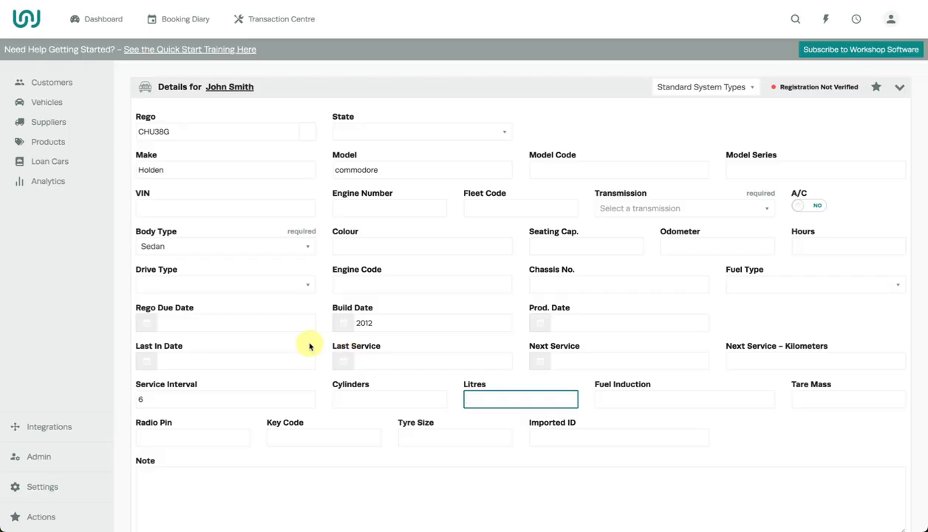
- Examine the Rego Due Date field and the calendar for choosing the vehicle's Next Service date
click(270, 322)
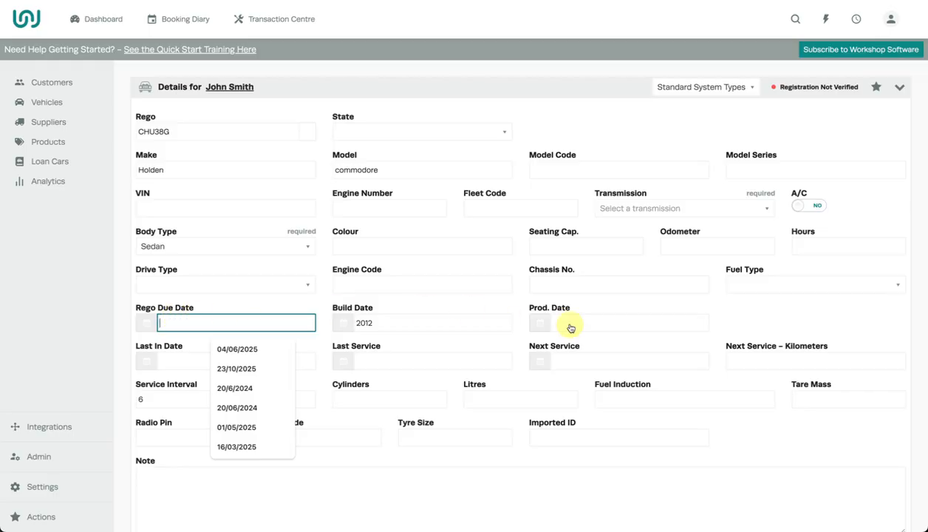
click(583, 358)
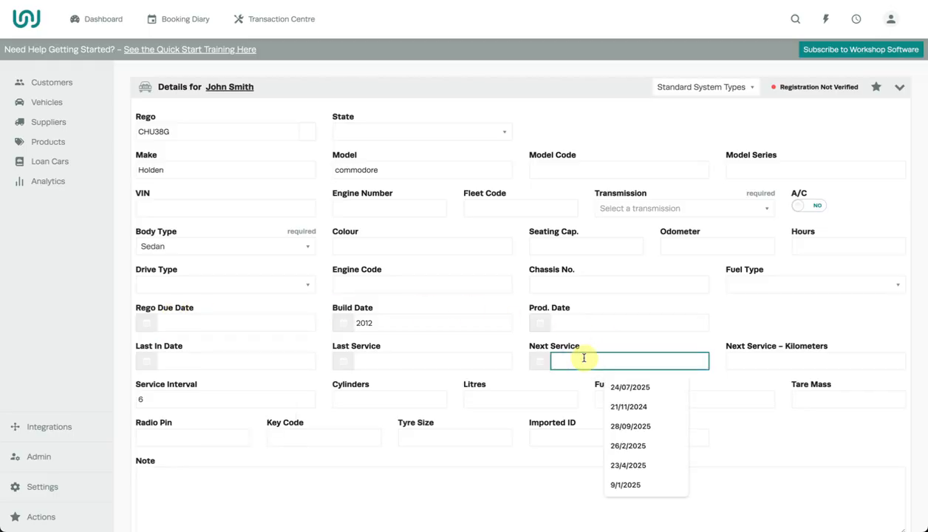
click(538, 360)
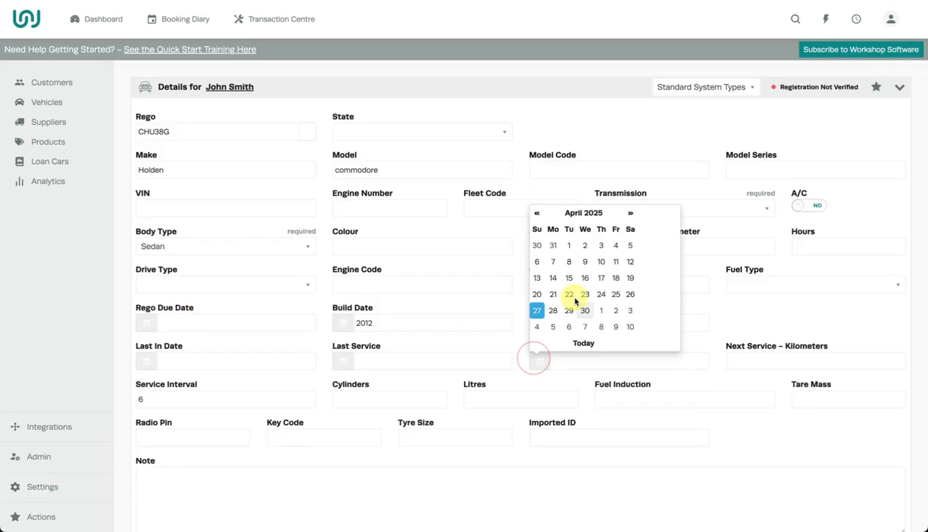
click(518, 373)
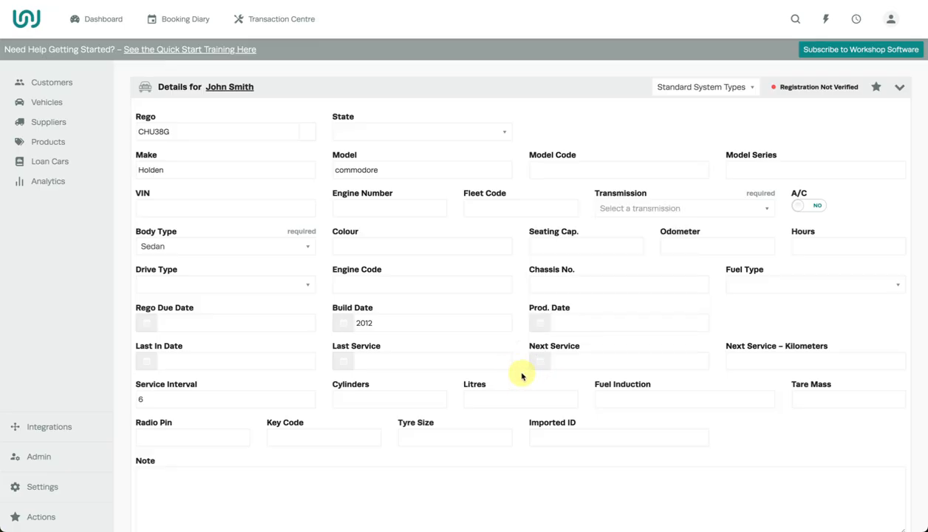
click(252, 325)
click(619, 362)
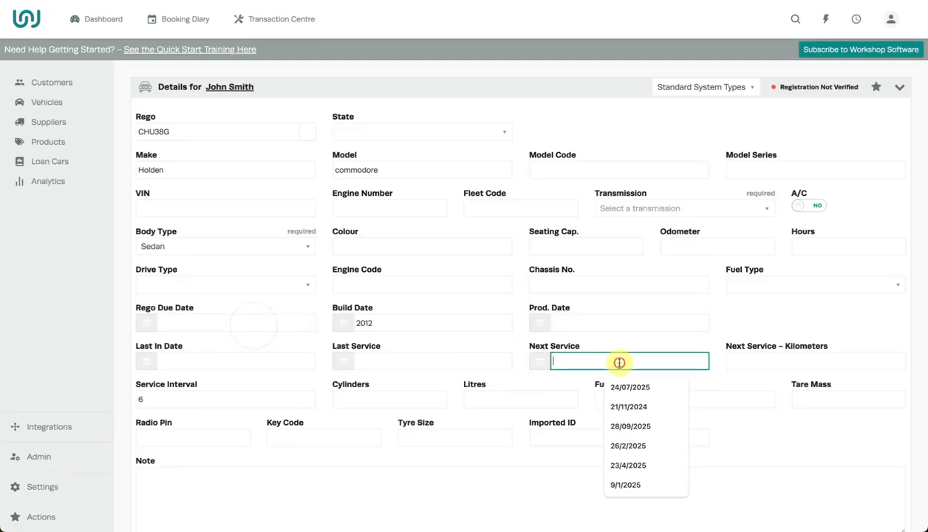
click(519, 380)
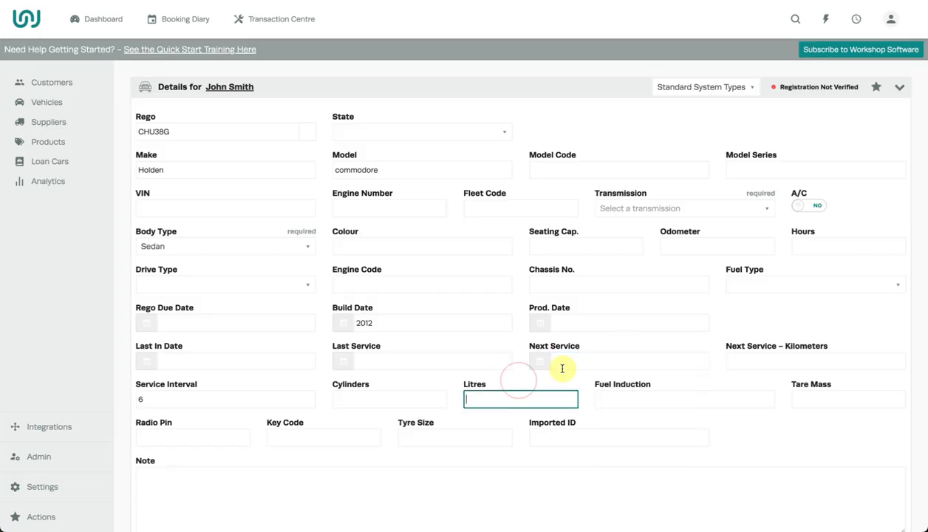
scroll(339, 437, down, 1)
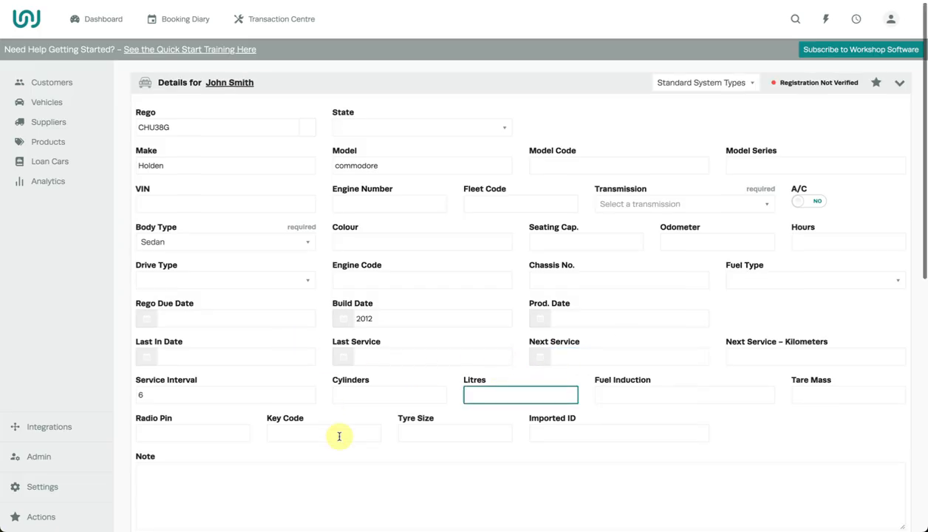
- Open the Burson record from the Suppliers list and check its Company Name field
click(42, 124)
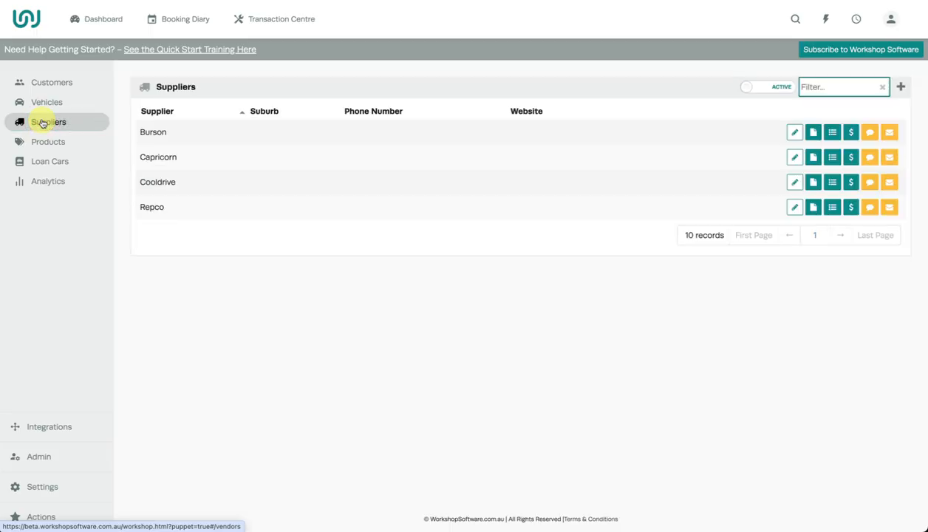
click(155, 130)
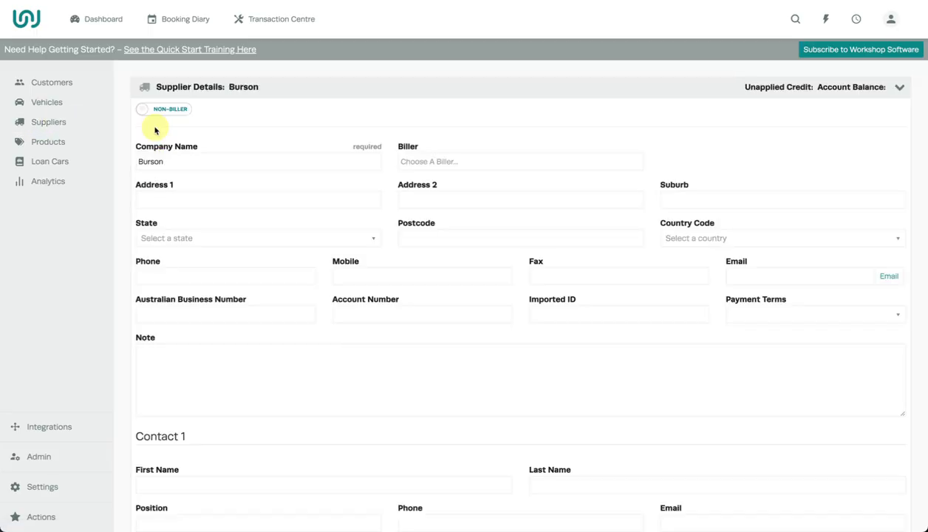
click(155, 163)
double_click(155, 163)
click(190, 132)
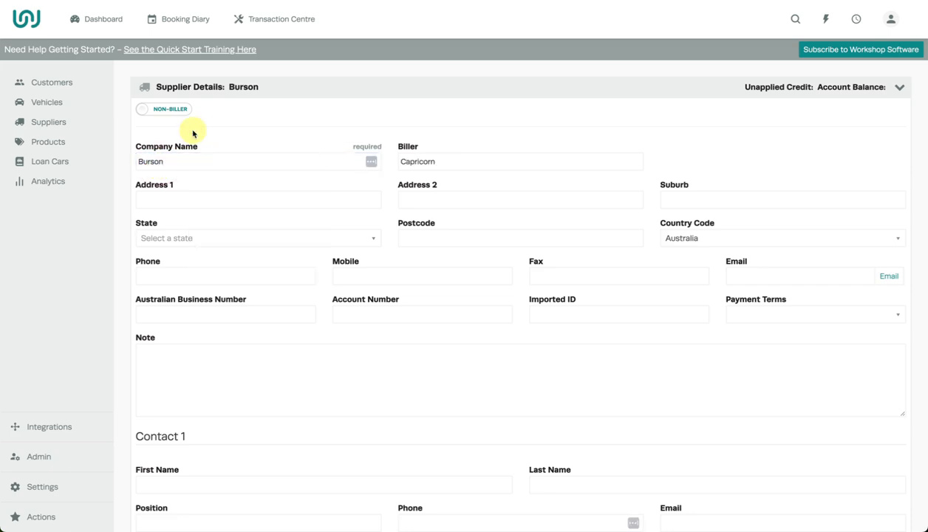
- Examine the Biller field in Burson's supplier details
click(401, 161)
drag(404, 159, 440, 164)
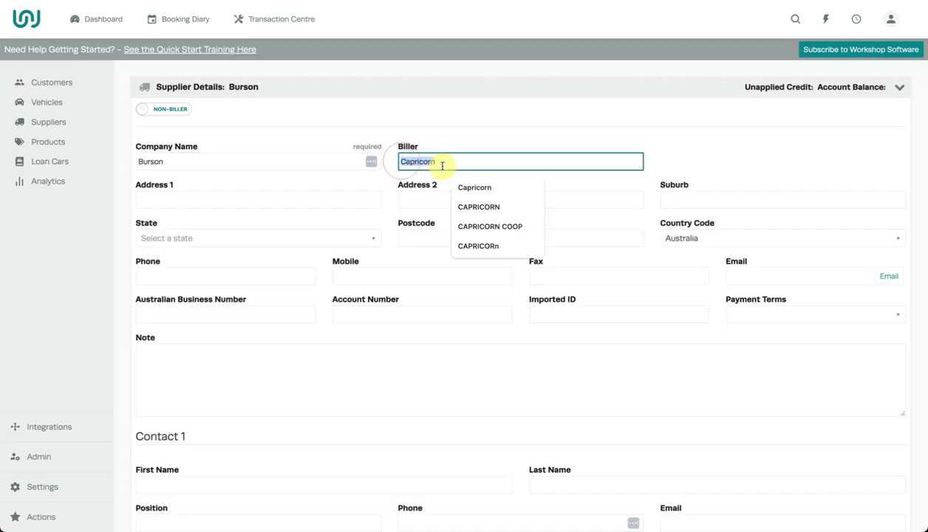
click(427, 137)
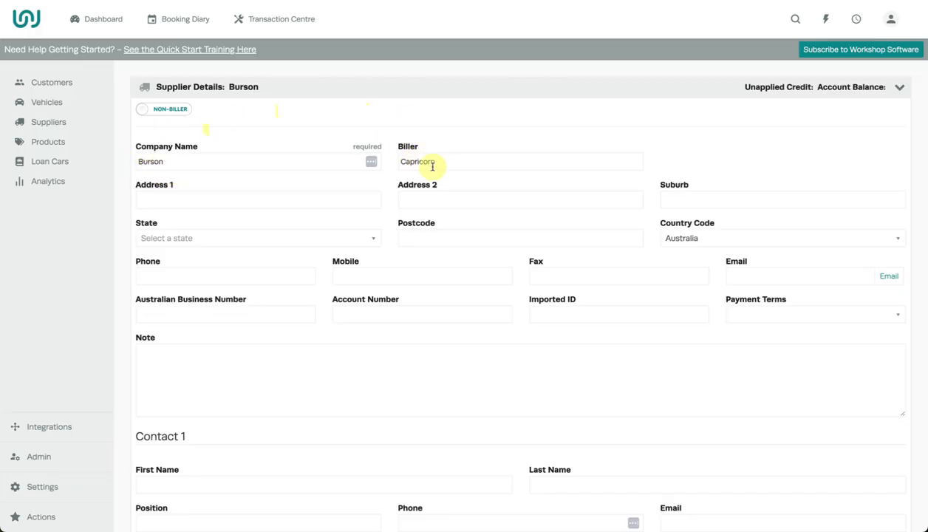
- Check the Biller setting in Capricorn's supplier record and return to the Suppliers list
click(56, 125)
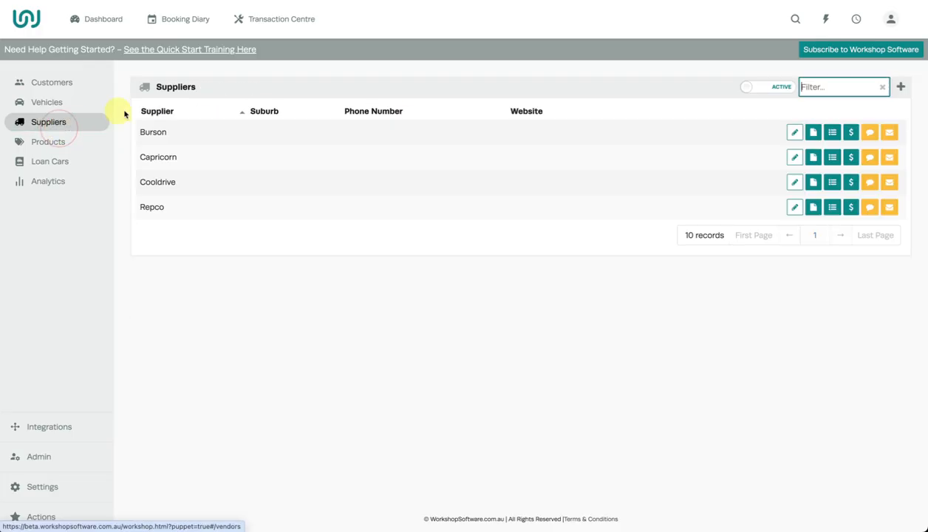
click(202, 160)
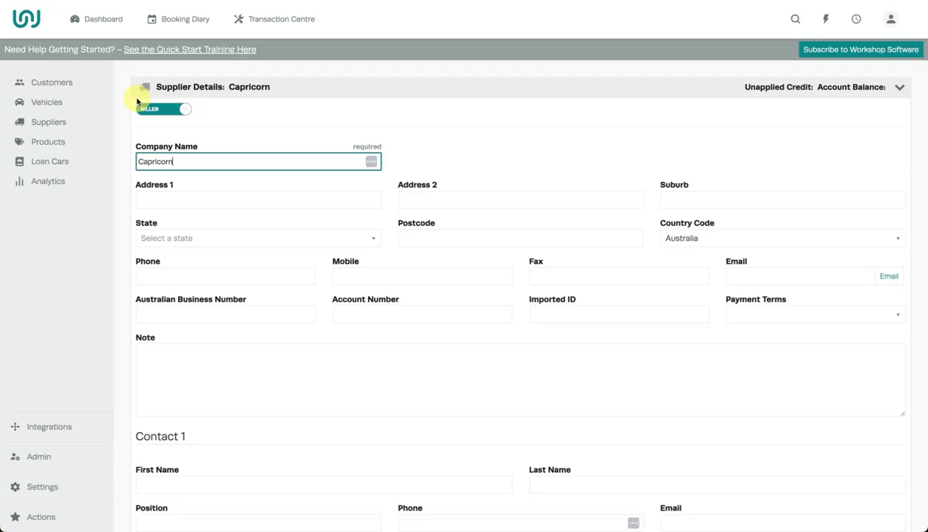
click(74, 123)
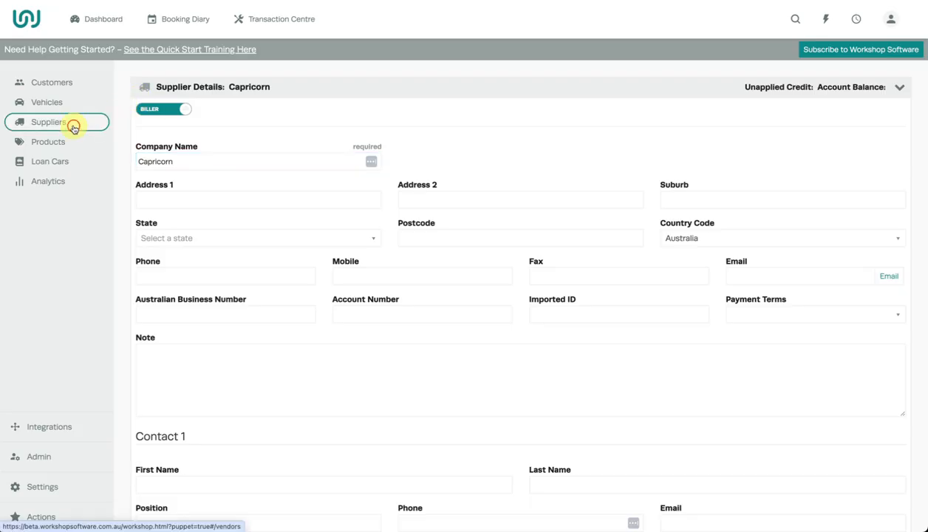